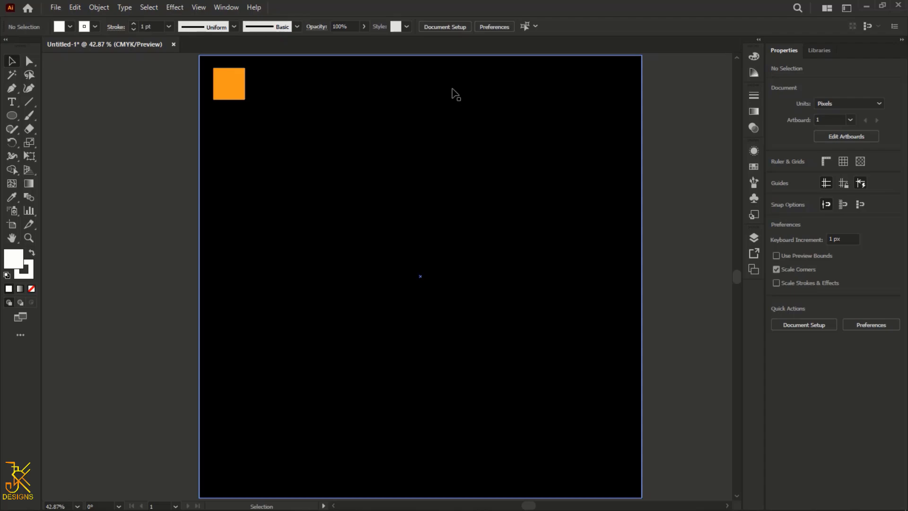
# Create a text frame about 609 px wide and 97 px high near the top of the artboard, with white text fill
pyautogui.click(12, 102)
pyautogui.moveTo(286, 102); pyautogui.dragTo(556, 145)
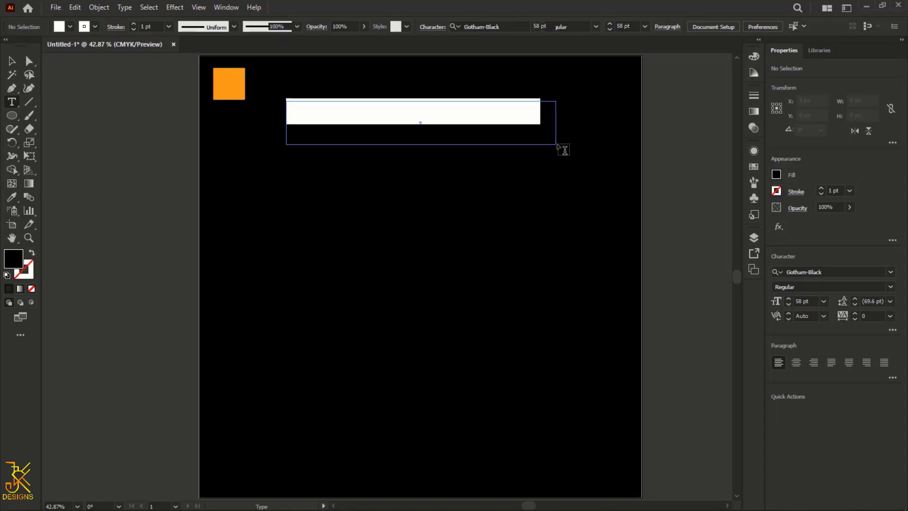
pyautogui.click(61, 31)
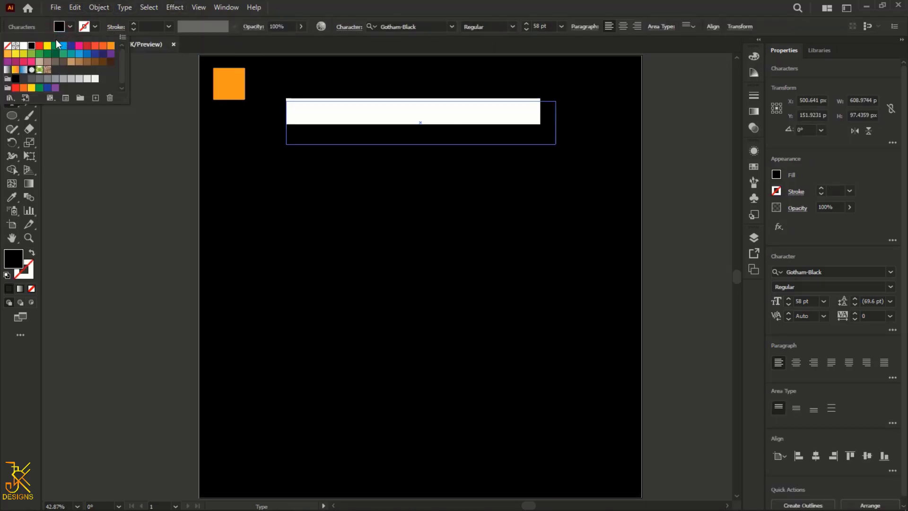
pyautogui.click(25, 50)
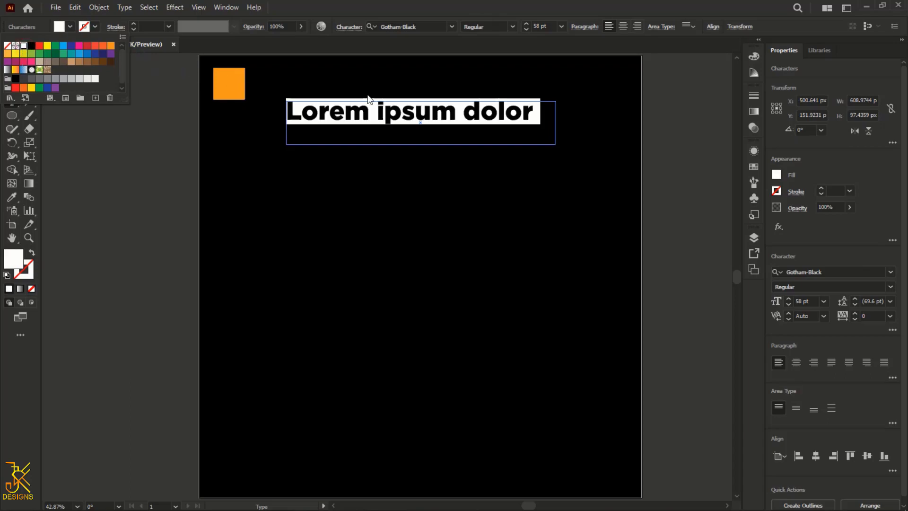
# Replace the placeholder text in the frame with ADOBE ILLUSTRATOR
pyautogui.click(532, 116)
pyautogui.press('BackSpace')
pyautogui.press('BackSpace')
pyautogui.press('BackSpace')
pyautogui.press('BackSpace')
pyautogui.press('BackSpace')
pyautogui.press('BackSpace')
pyautogui.press('BackSpace')
pyautogui.press('BackSpace')
pyautogui.press('BackSpace')
pyautogui.press('BackSpace')
pyautogui.press('BackSpace')
pyautogui.press('BackSpace')
pyautogui.press('BackSpace')
pyautogui.press('BackSpace')
pyautogui.press('BackSpace')
pyautogui.press('BackSpace')
pyautogui.press('BackSpace')
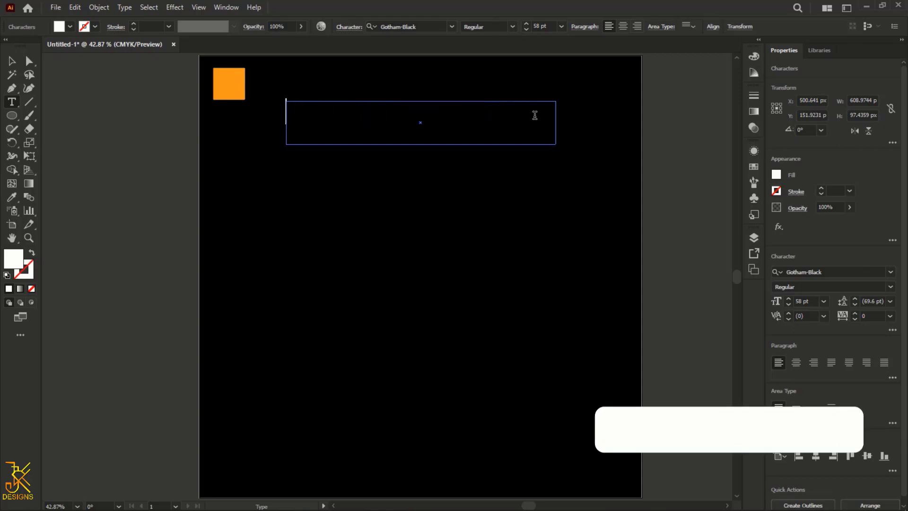
pyautogui.write('a')
pyautogui.press('BackSpace')
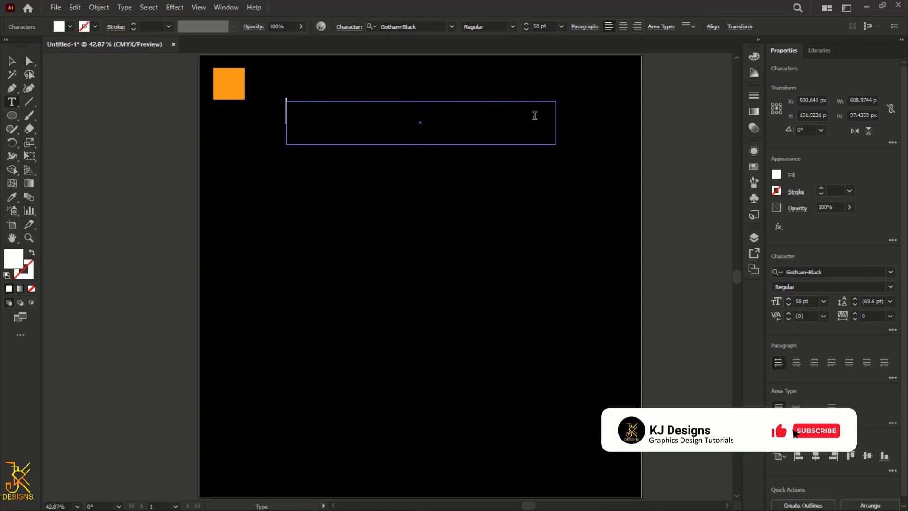
pyautogui.write('ADOBE ILLU')
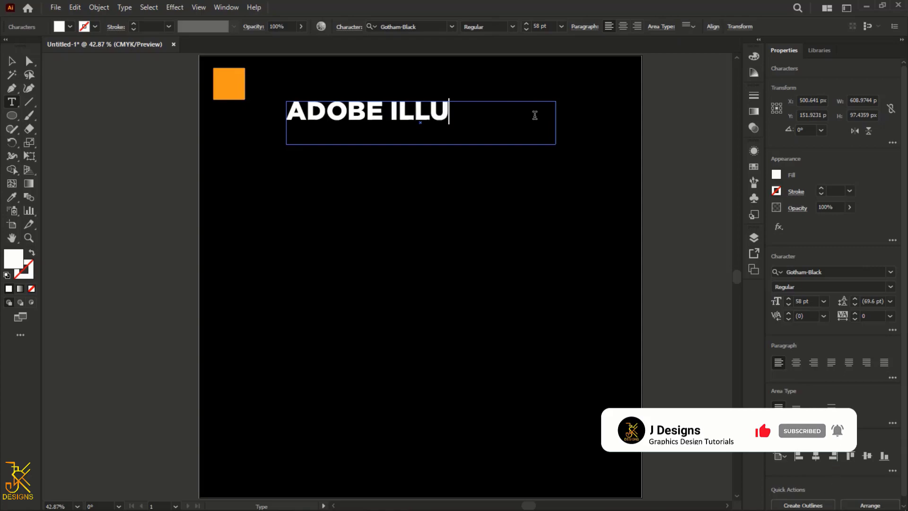
pyautogui.write('STRAT')
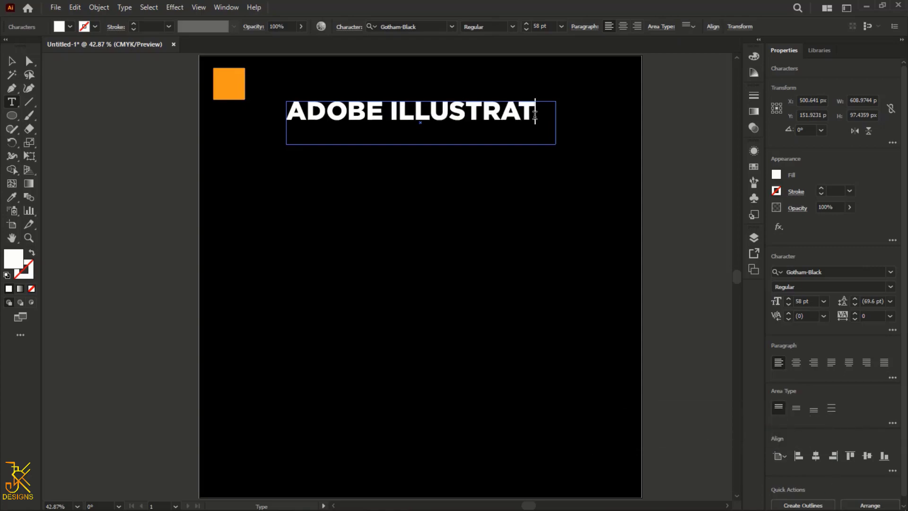
pyautogui.write('OR')
# Resize the title's text frame to about 687 by 49 px and shift it so the text is centred horizontally on the artboard
pyautogui.click(9, 62)
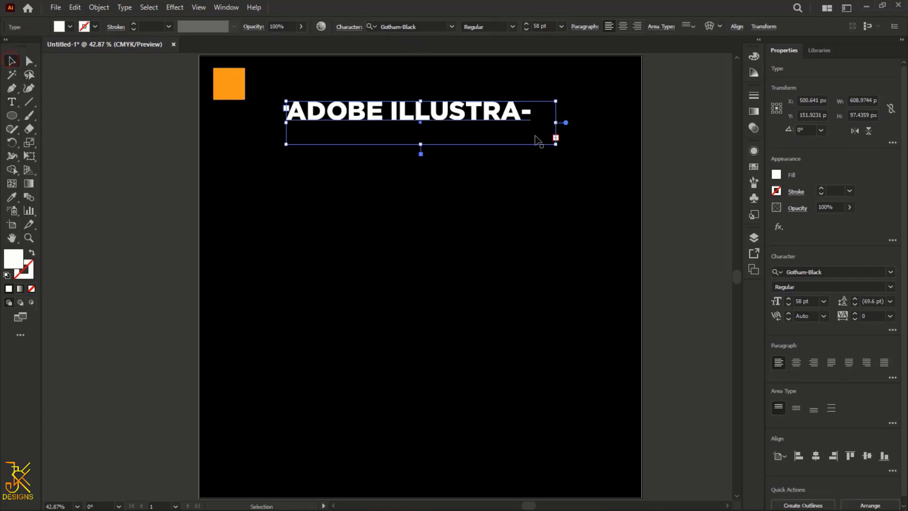
pyautogui.moveTo(557, 122); pyautogui.dragTo(592, 125)
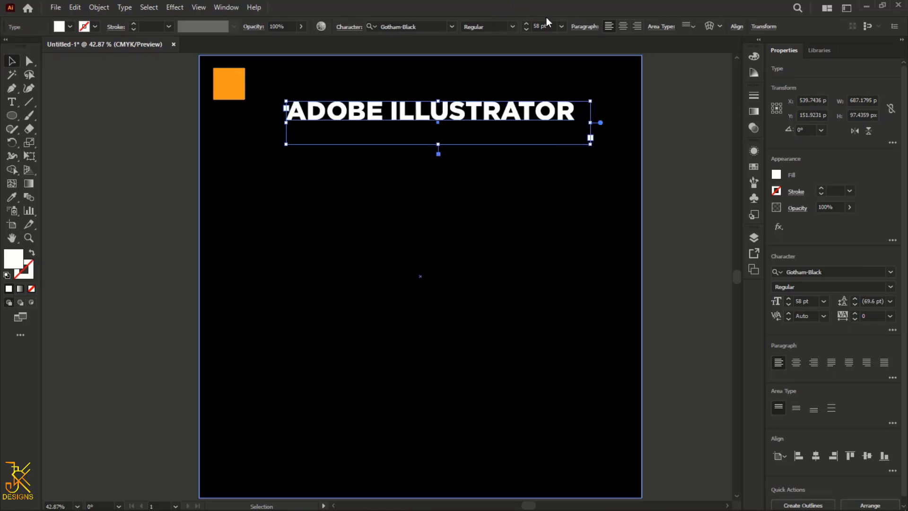
pyautogui.moveTo(436, 143); pyautogui.dragTo(436, 126)
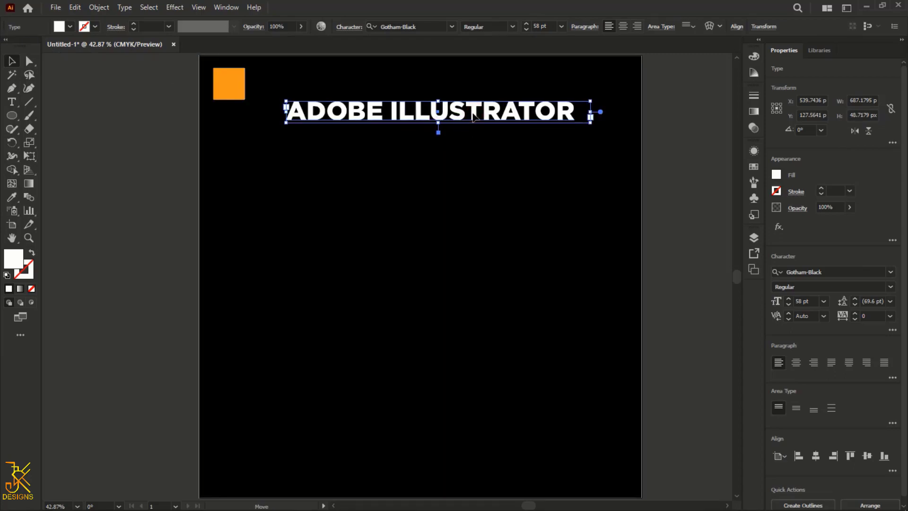
pyautogui.moveTo(470, 112); pyautogui.dragTo(465, 112)
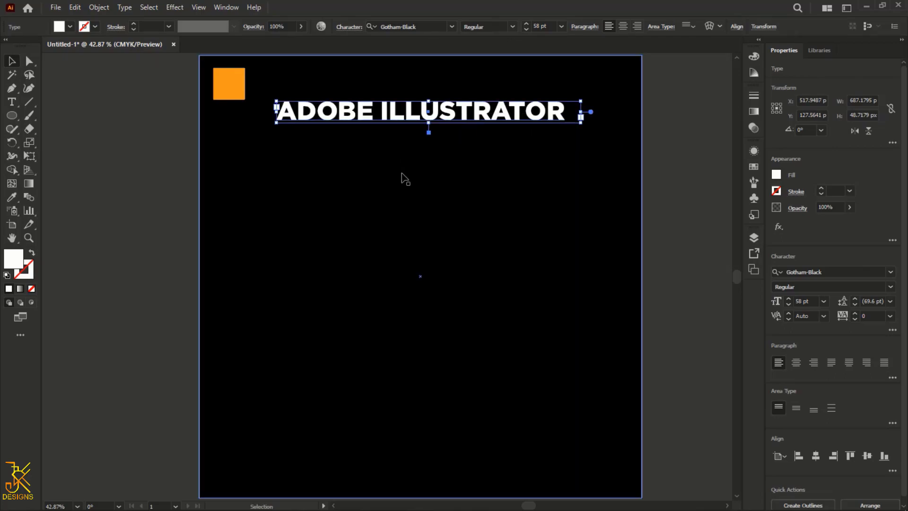
pyautogui.click(403, 156)
pyautogui.click(676, 208)
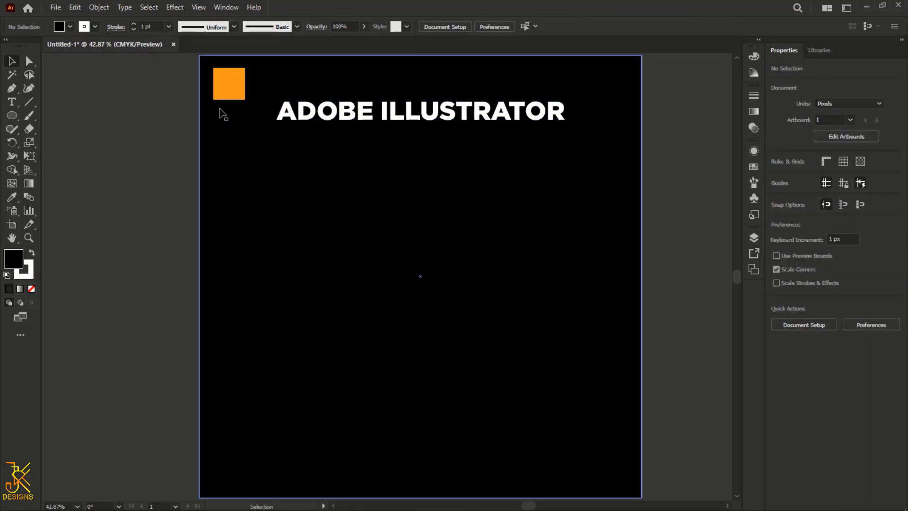
# Create a circle 800 px wide and 800 px high with the Ellipse tool
pyautogui.click(14, 115)
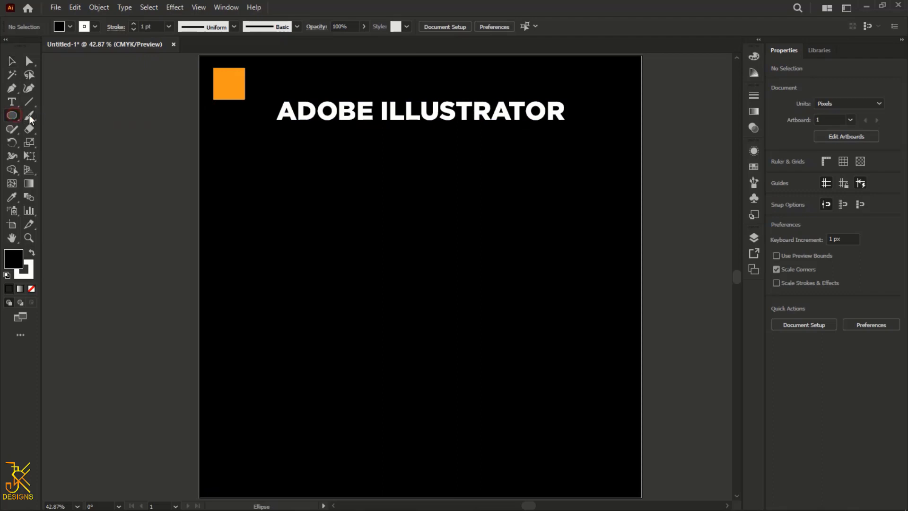
pyautogui.click(402, 261)
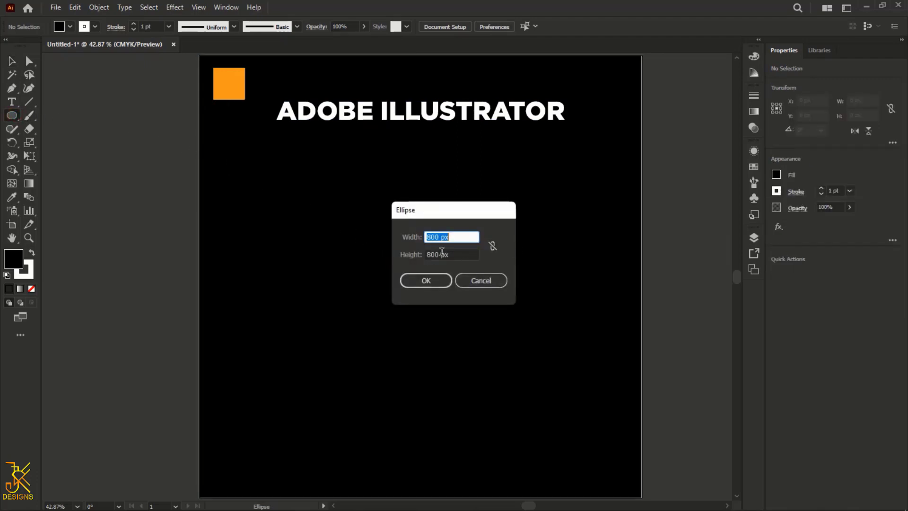
pyautogui.click(426, 280)
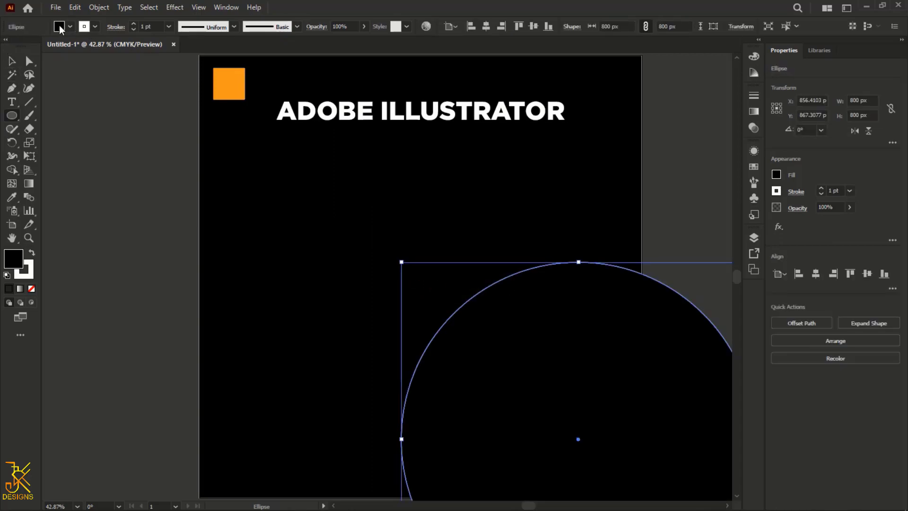
# Remove the circle's fill, keeping its white 1 pt stroke
pyautogui.click(59, 27)
pyautogui.click(7, 45)
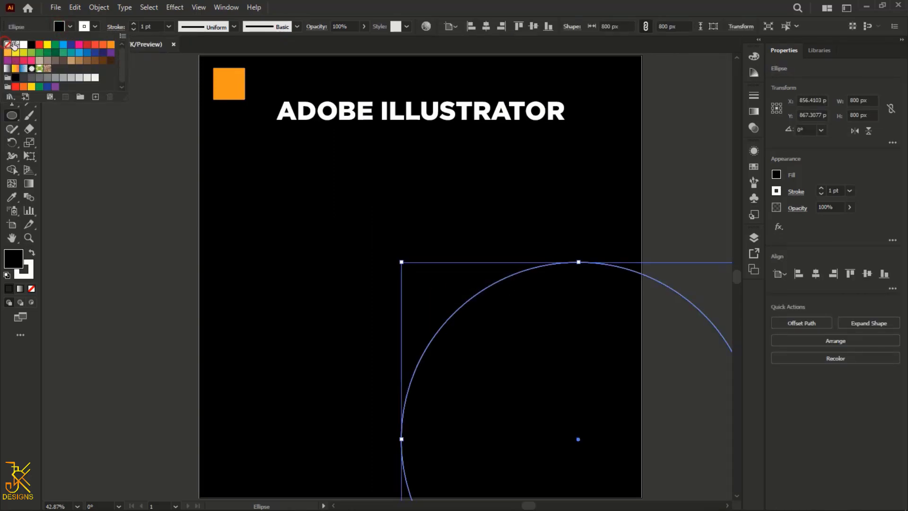
pyautogui.click(84, 29)
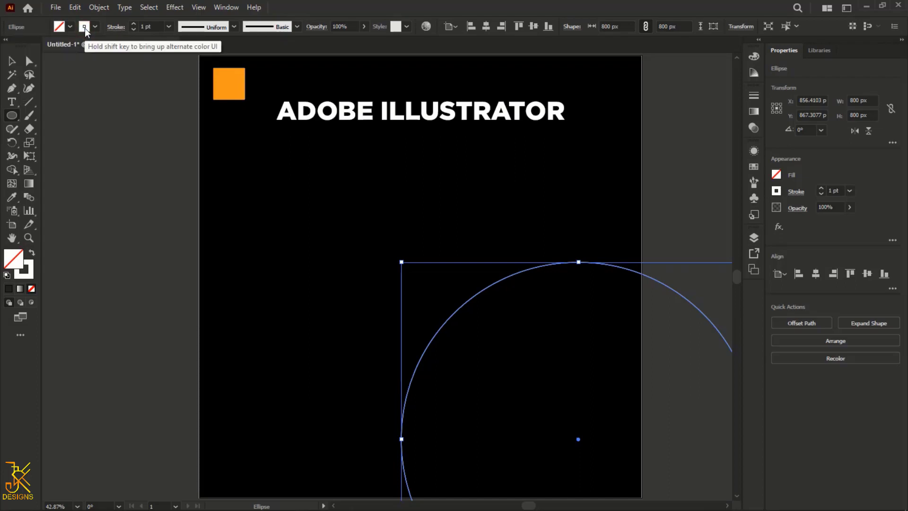
pyautogui.click(84, 27)
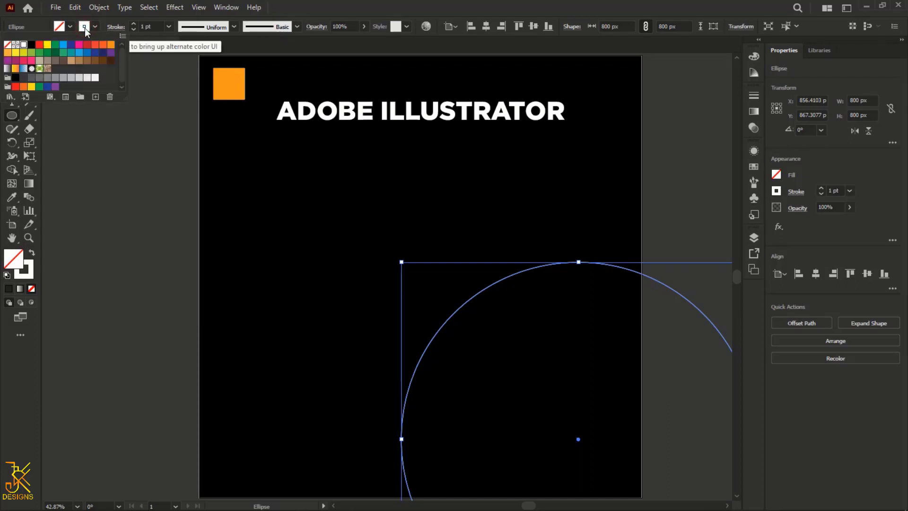
pyautogui.click(119, 111)
# Move the circle beneath the title, with its centre at about X 491 px, Y 587 px
pyautogui.press('v')
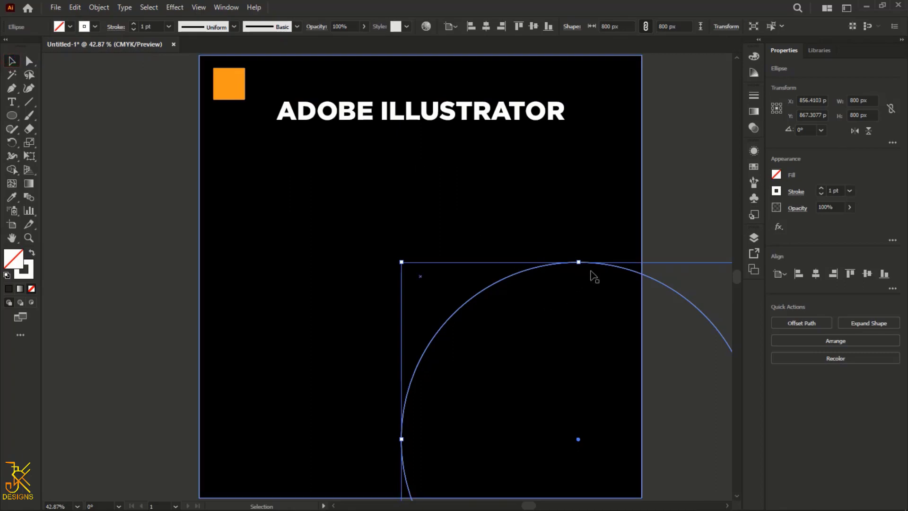
pyautogui.moveTo(606, 261); pyautogui.dragTo(446, 145)
pyautogui.click(560, 124)
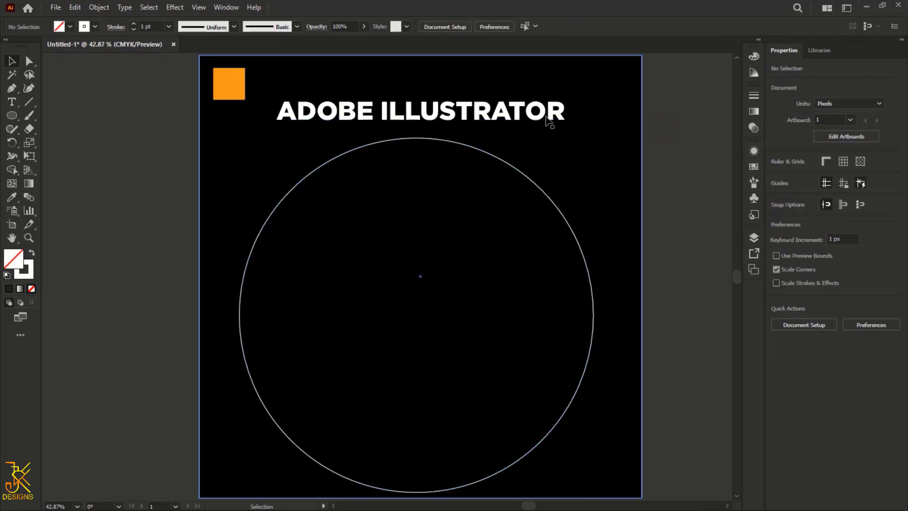
# Convert the ADOBE ILLUSTRATOR title to outlines
pyautogui.click(505, 112)
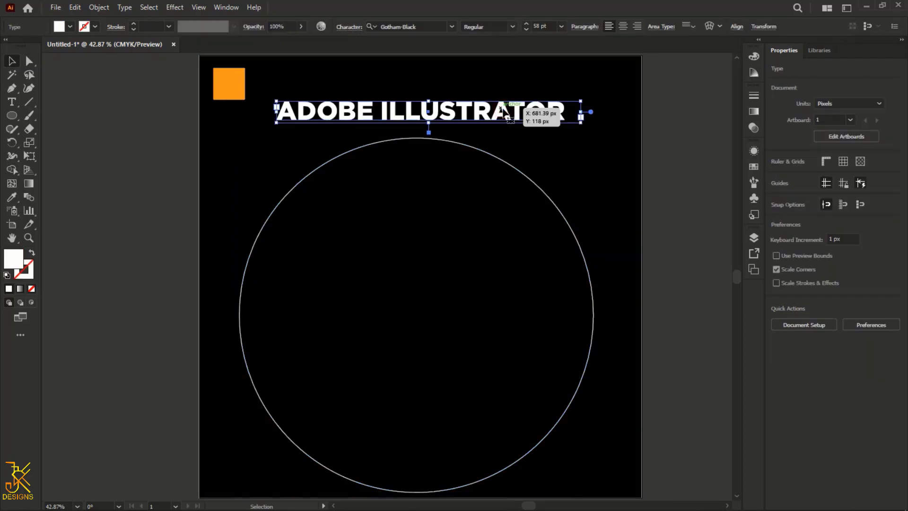
pyautogui.rightClick(505, 114)
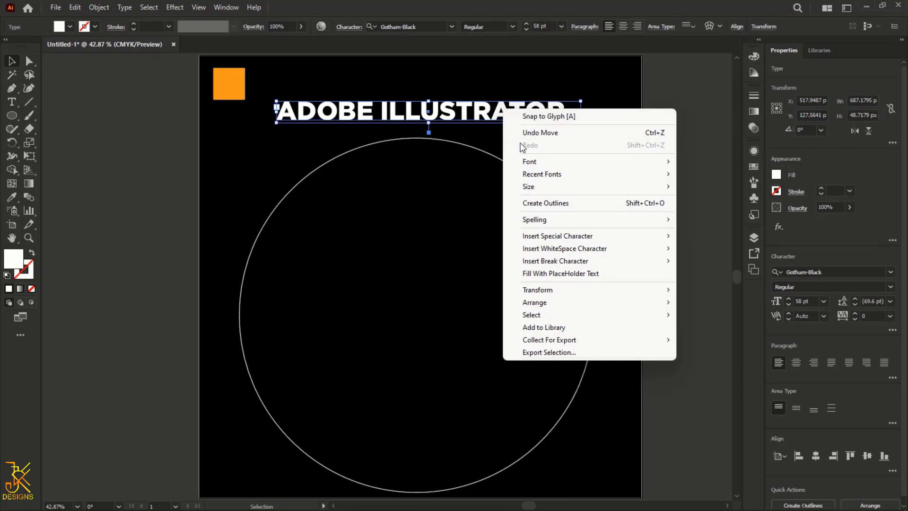
pyautogui.click(553, 207)
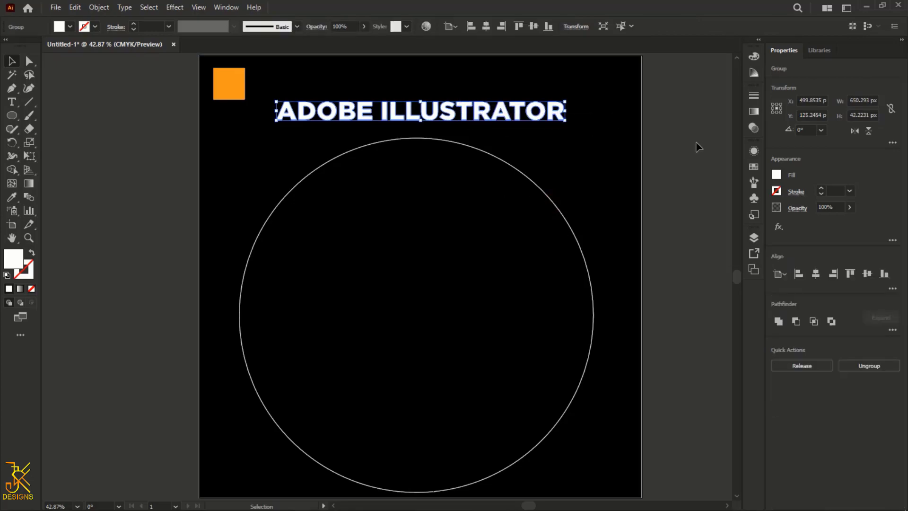
# Create a new Pattern Brush from the outlined title, accepting the default brush options
pyautogui.click(750, 186)
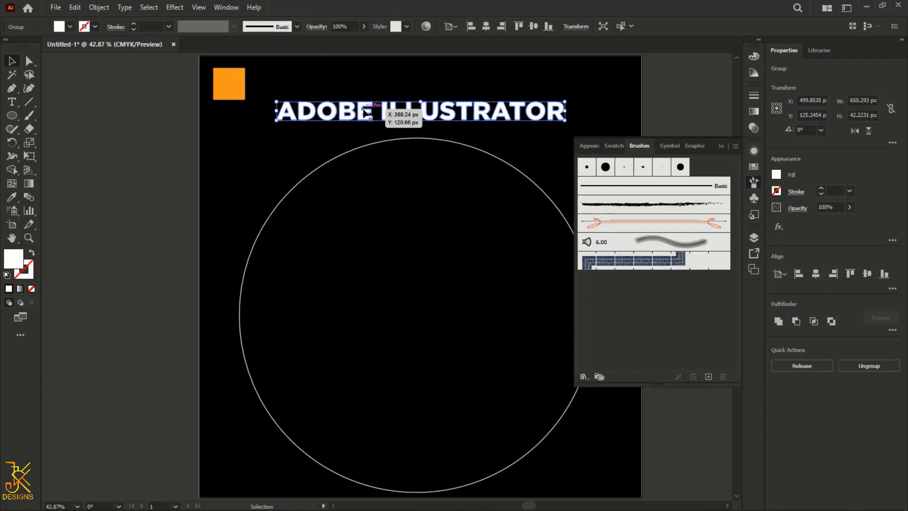
pyautogui.moveTo(364, 113)
pyautogui.mouseDown()
pyautogui.moveTo(634, 240)
pyautogui.moveTo(652, 295)
pyautogui.mouseUp()
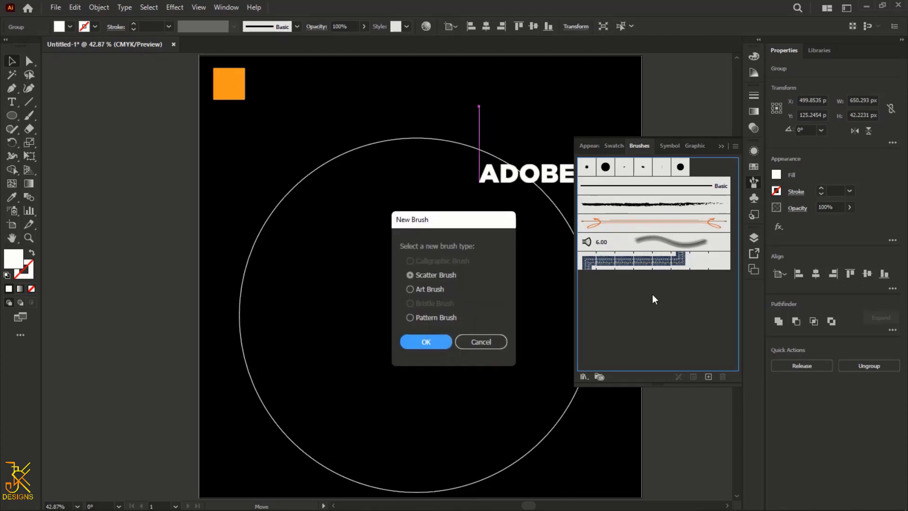
pyautogui.click(412, 320)
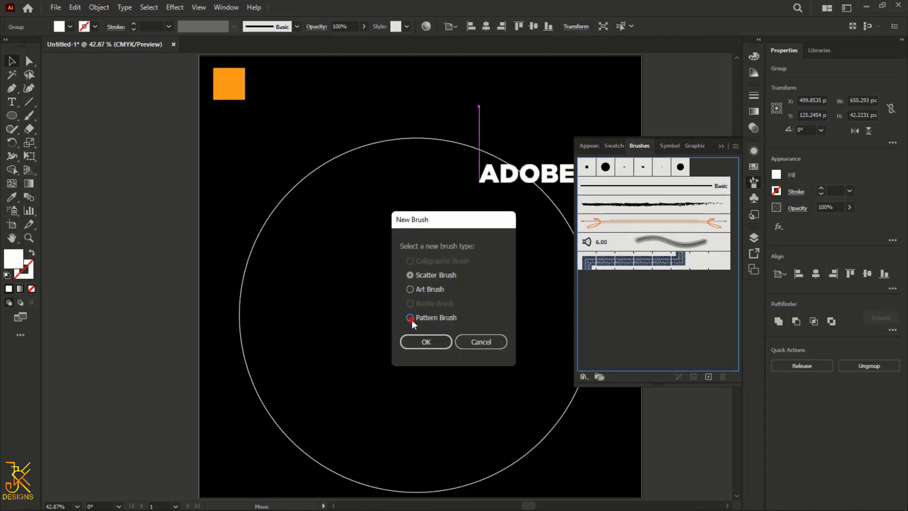
pyautogui.click(431, 342)
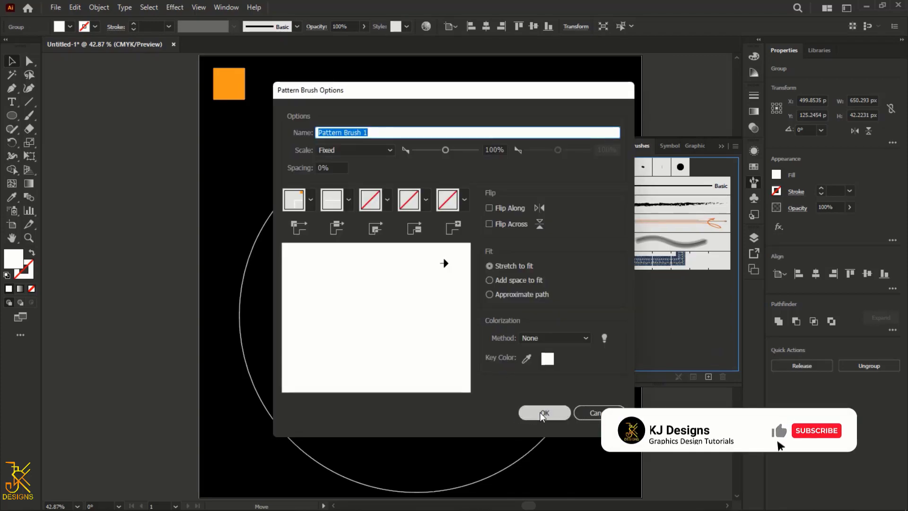
pyautogui.click(543, 414)
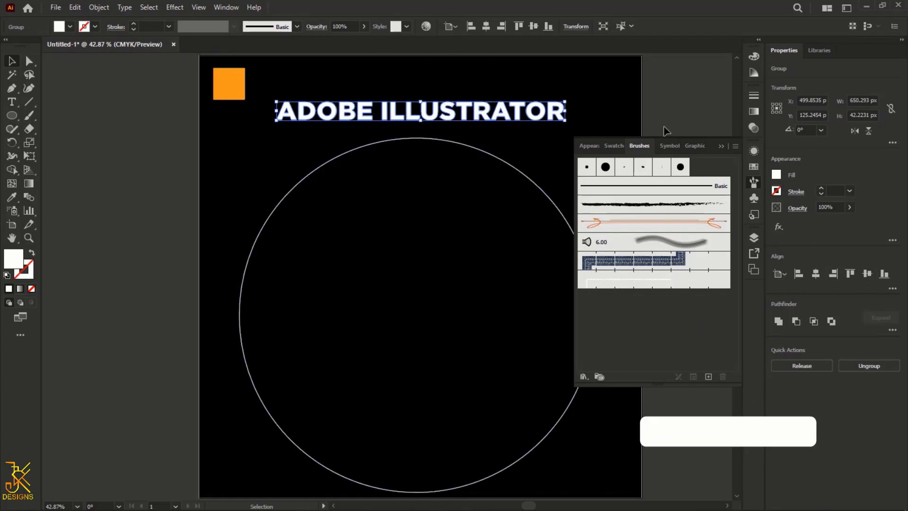
# Apply the new title pattern brush to the circle's stroke
pyautogui.click(404, 139)
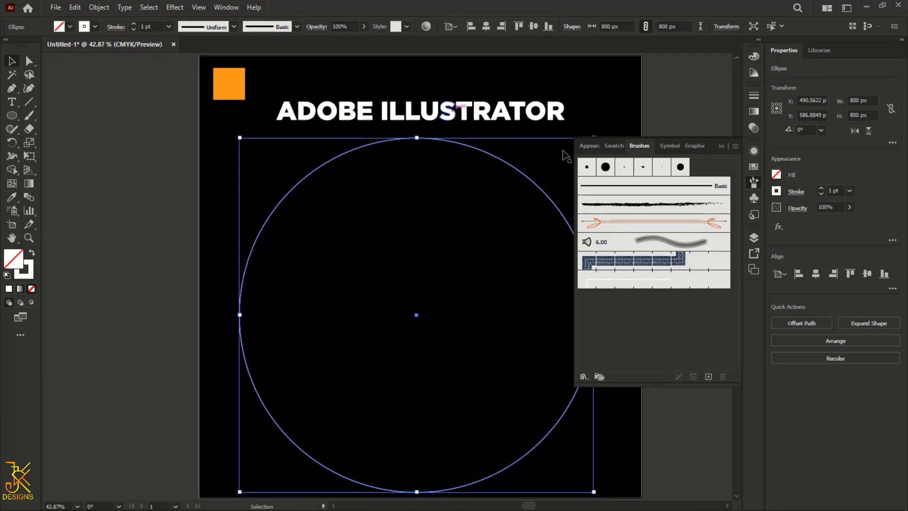
pyautogui.click(658, 281)
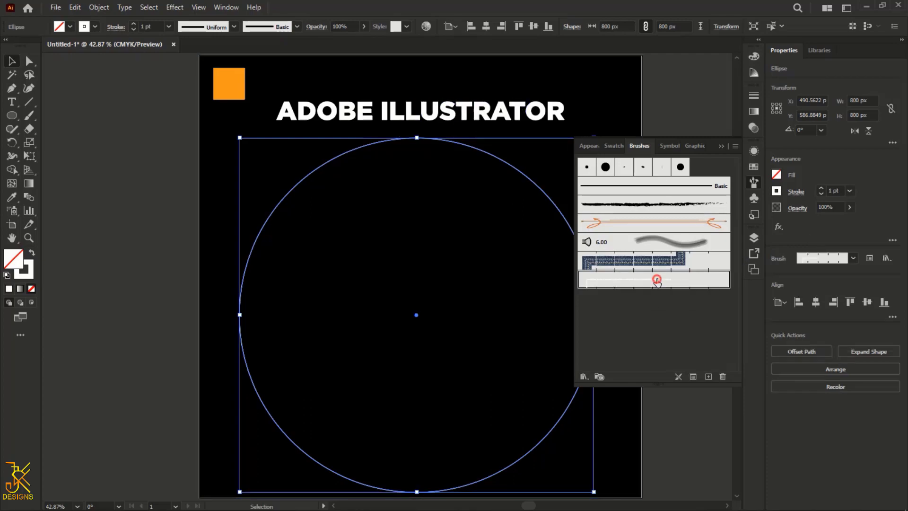
pyautogui.click(719, 147)
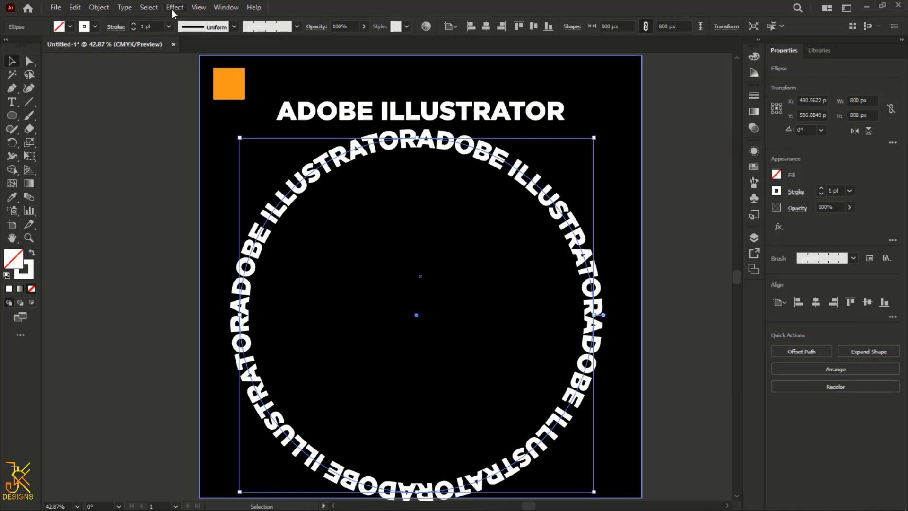
# Give the circle's stroke the triangular tapering width profile, flip the profile along the path, and deselect the circle
pyautogui.click(233, 27)
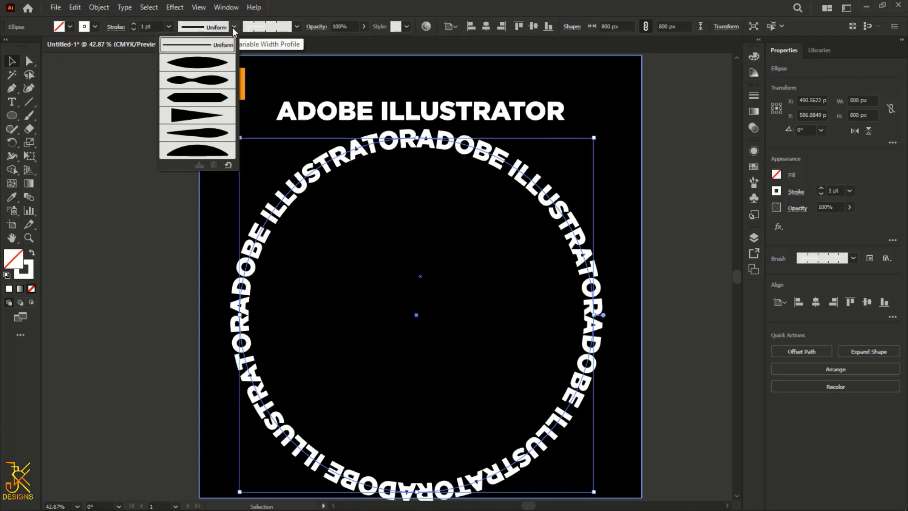
pyautogui.click(203, 113)
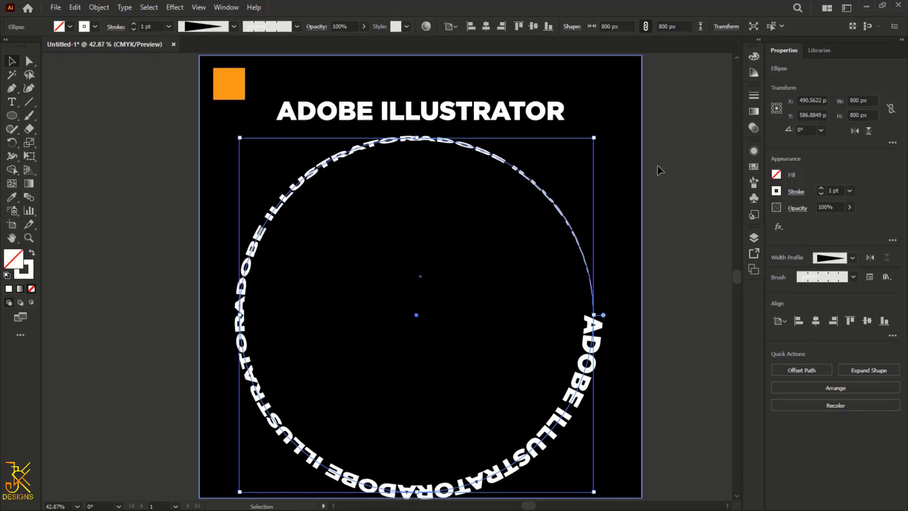
pyautogui.click(871, 257)
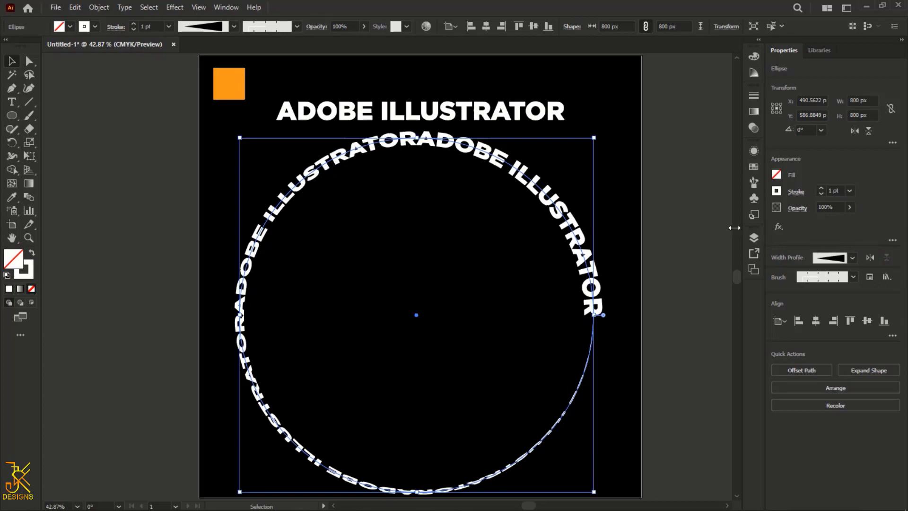
pyautogui.click(664, 103)
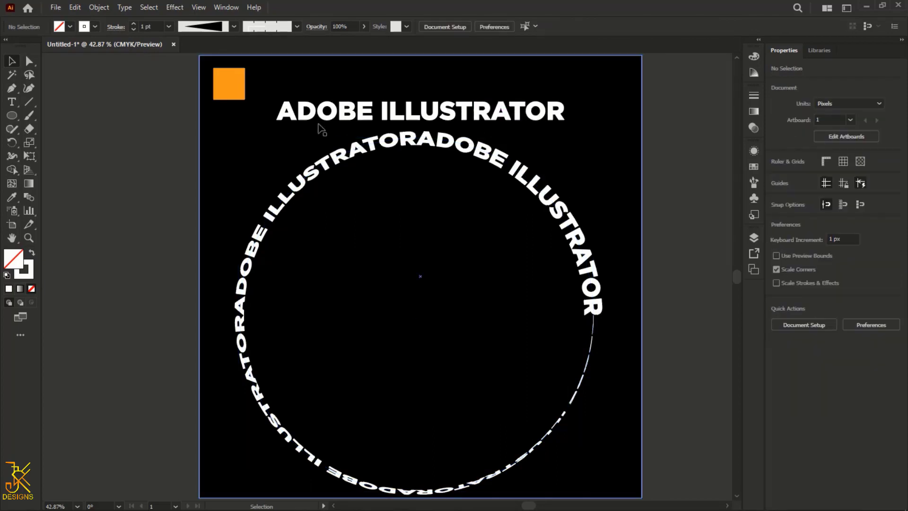
# Start a Distort & Transform Transform effect on the text circle with 1 copy
pyautogui.click(418, 141)
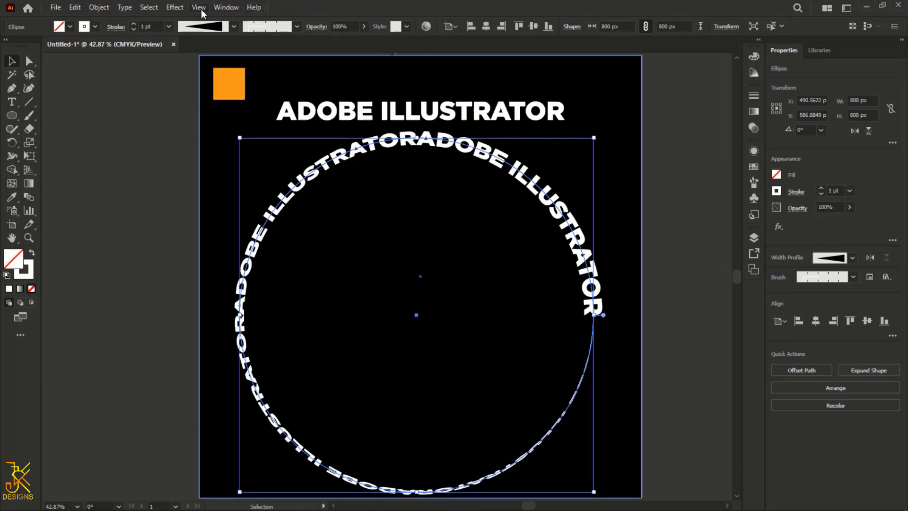
pyautogui.click(174, 7)
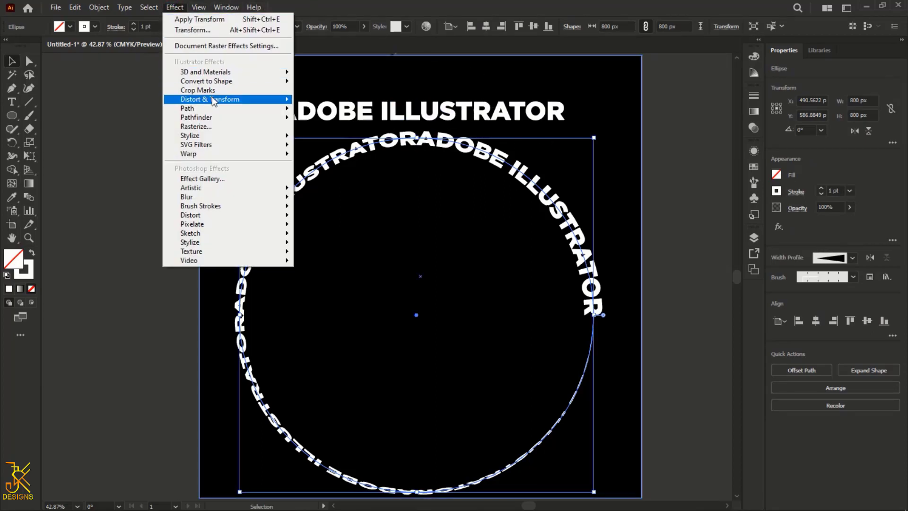
pyautogui.moveTo(213, 100)
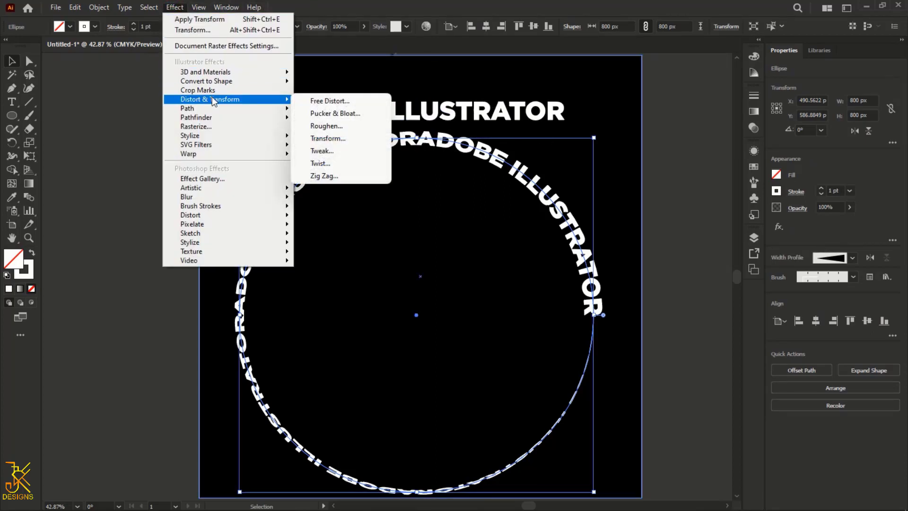
pyautogui.click(331, 138)
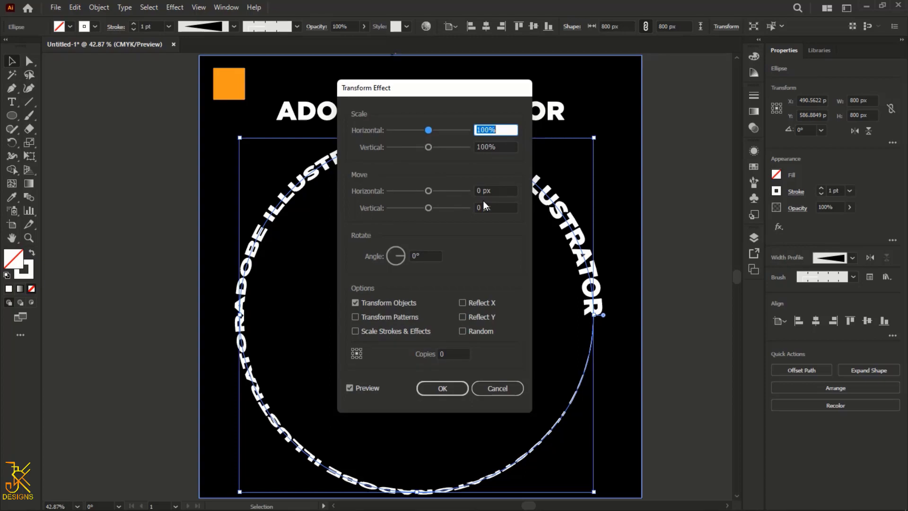
pyautogui.click(446, 354)
pyautogui.write('1')
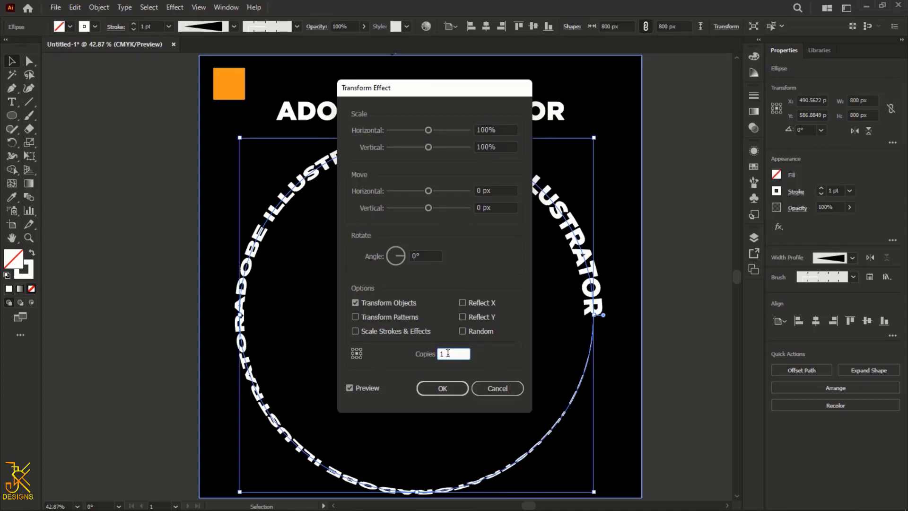
# Set the Transform effect's horizontal and vertical scale to 88% and its rotation angle to -9°
pyautogui.click(486, 130)
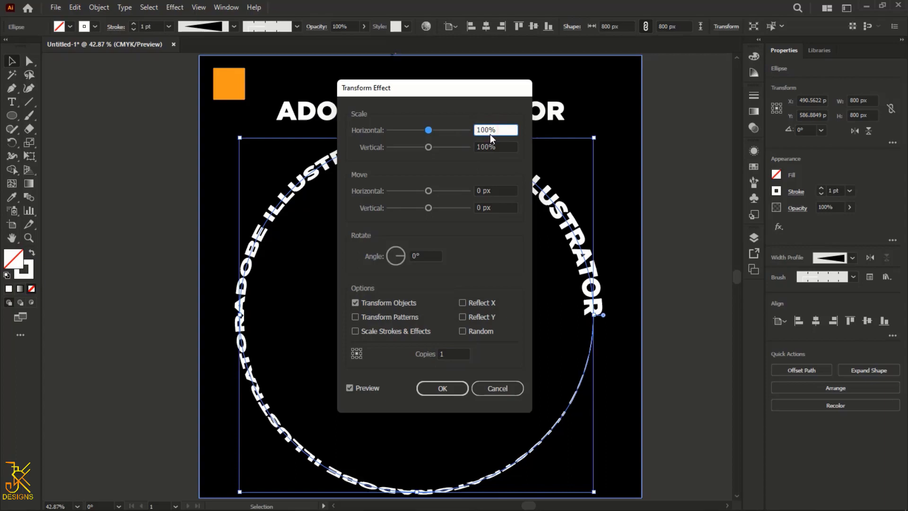
pyautogui.moveTo(487, 130); pyautogui.dragTo(465, 131)
pyautogui.write('88')
pyautogui.press('Tab')
pyautogui.write('88')
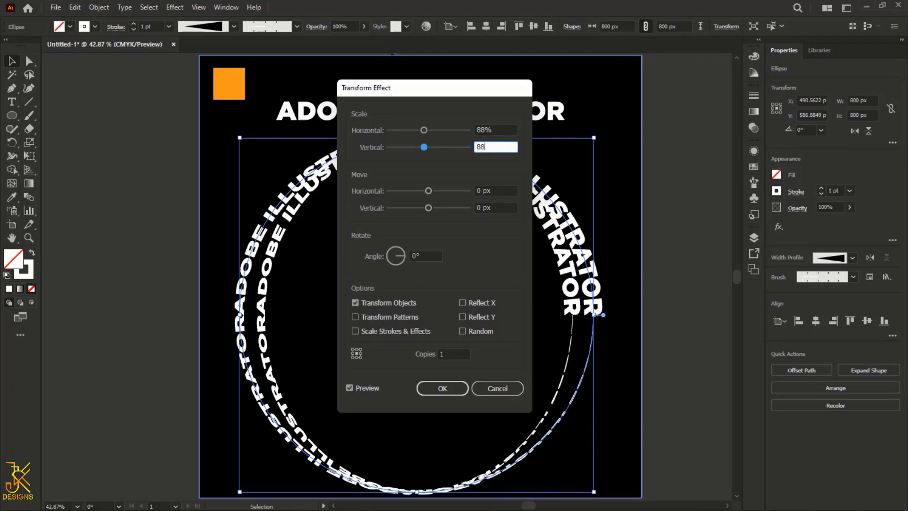
pyautogui.click(420, 256)
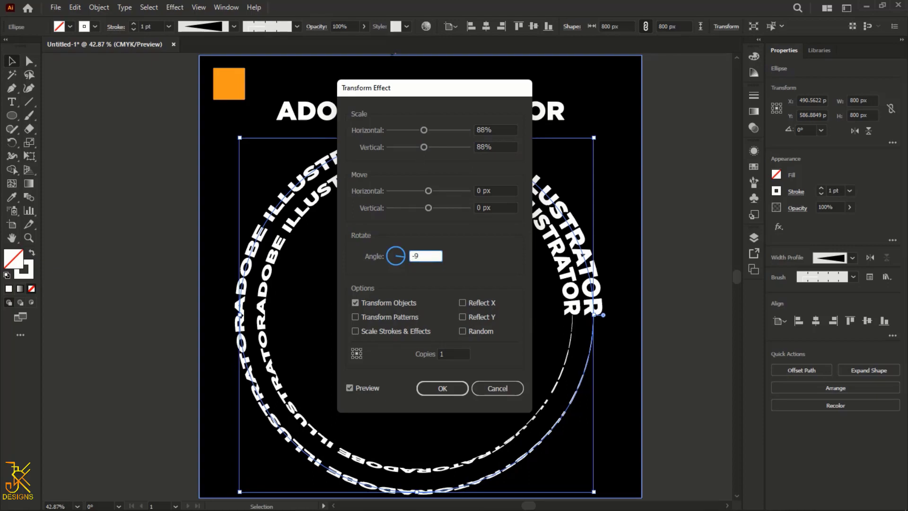
# Raise the Transform effect's copies to 16 and apply the effect to the circle
pyautogui.click(447, 355)
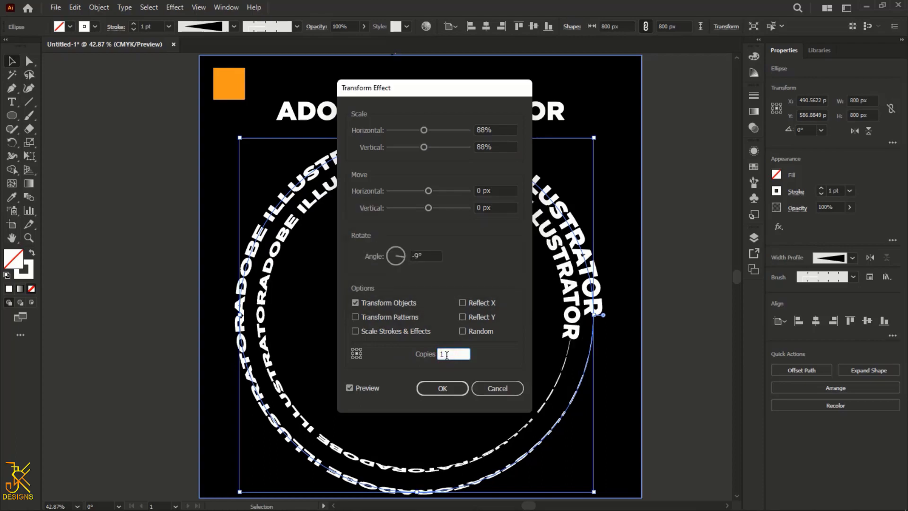
pyautogui.moveTo(446, 354); pyautogui.dragTo(439, 358)
pyautogui.write('10')
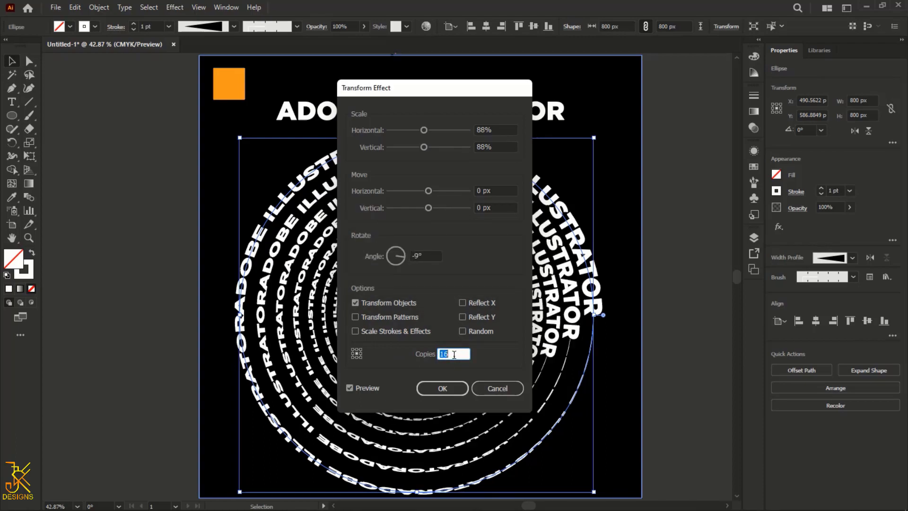
pyautogui.click(443, 388)
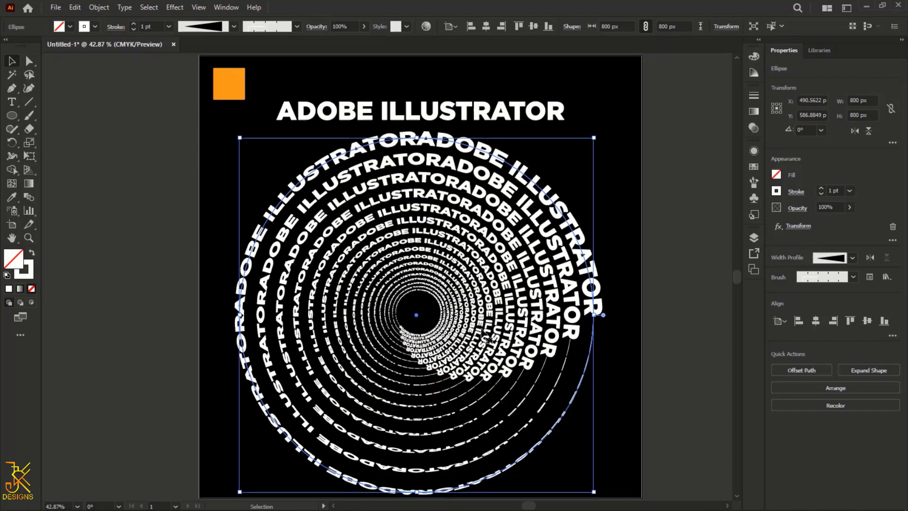
# Expand the appearance of the spiral text artwork, ungroup it into separate rings, and deselect
pyautogui.scroll(-2, 482, 340)
pyautogui.scroll(1, 489, 339)
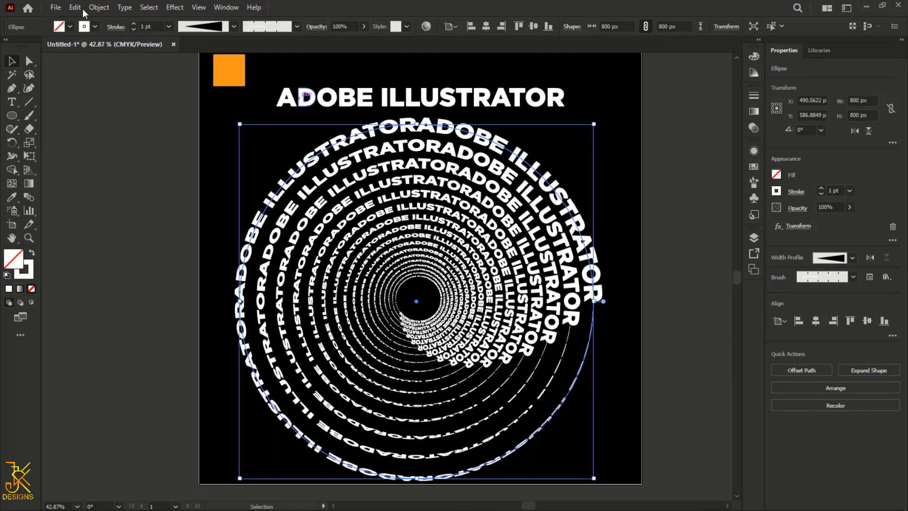
pyautogui.click(99, 8)
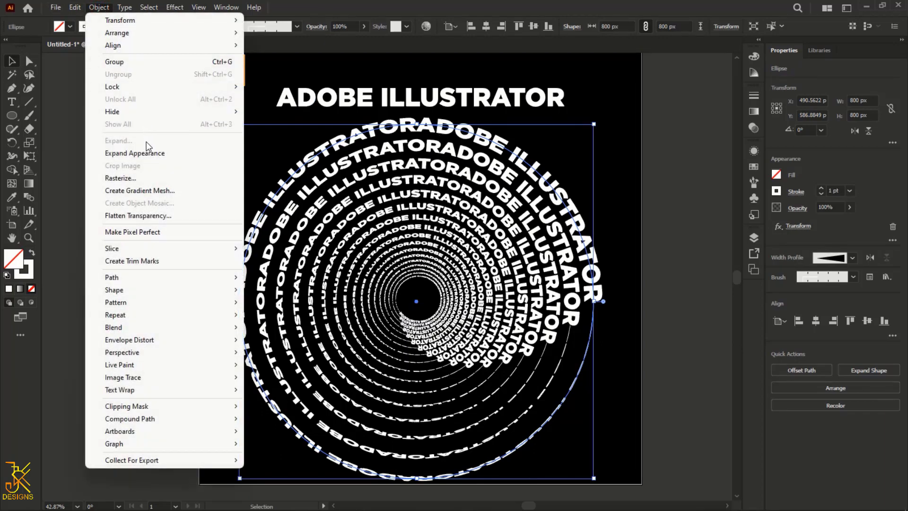
pyautogui.click(143, 153)
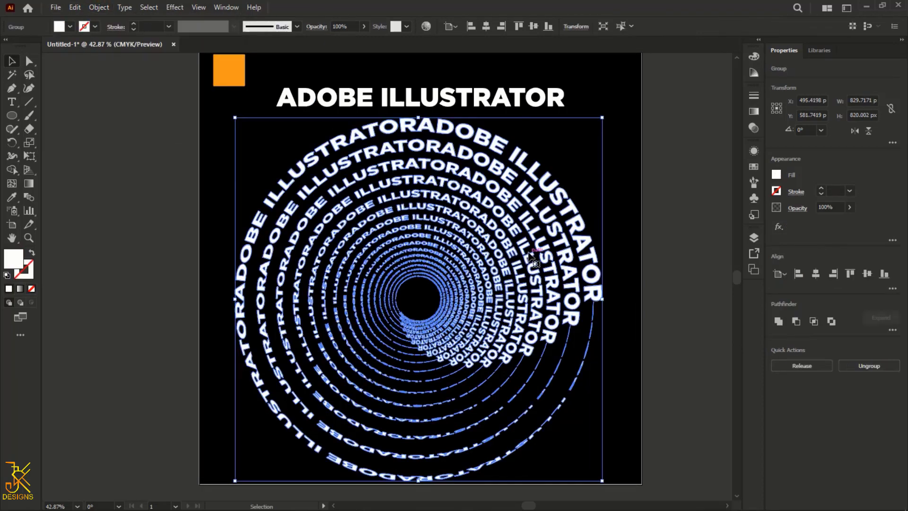
pyautogui.click(871, 366)
pyautogui.click(680, 275)
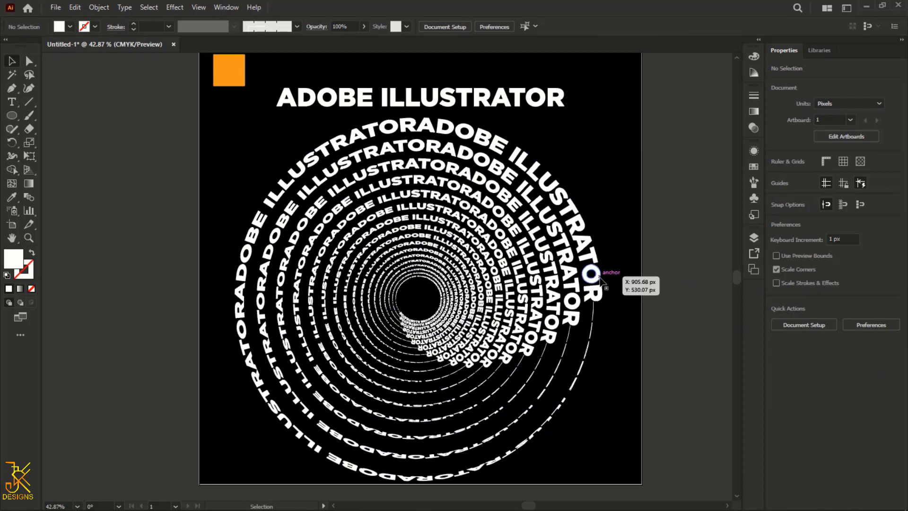
# Select every second text ring starting with the outermost, recolour them with the orange square's fill using the Eyedropper, and deselect
pyautogui.scroll(2, 601, 279)
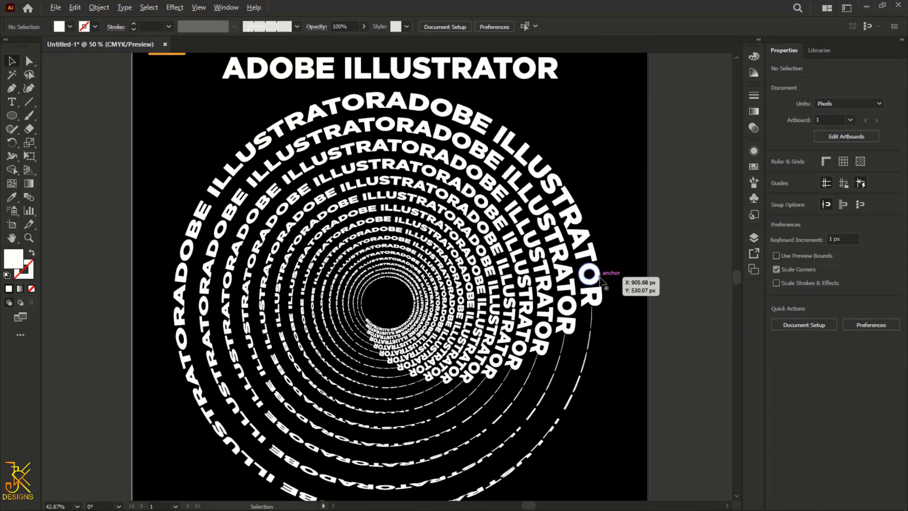
pyautogui.click(595, 282)
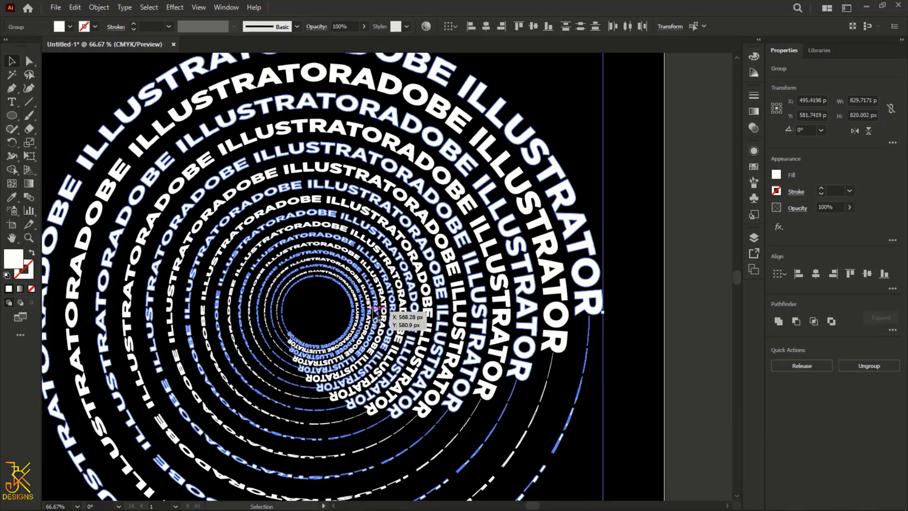
pyautogui.hotkey('ctrl', '-')
pyautogui.hotkey('ctrl', '-')
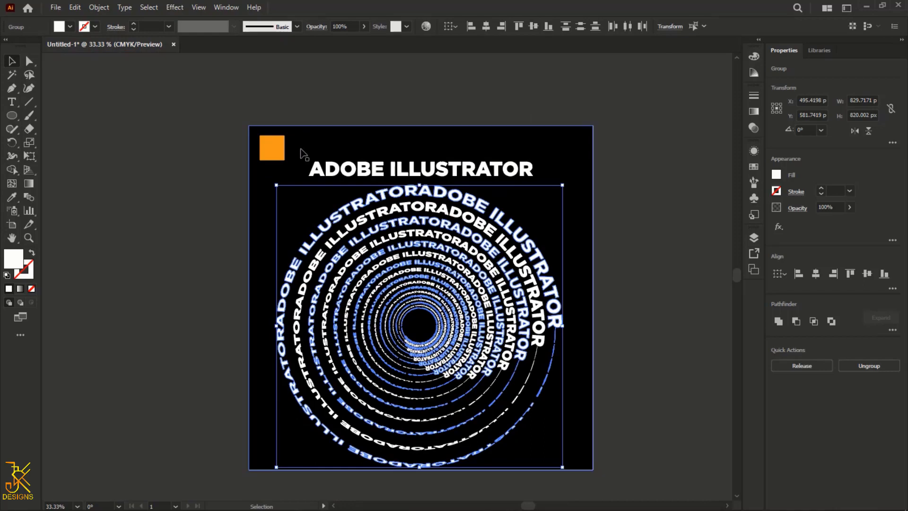
pyautogui.press('i')
pyautogui.click(274, 151)
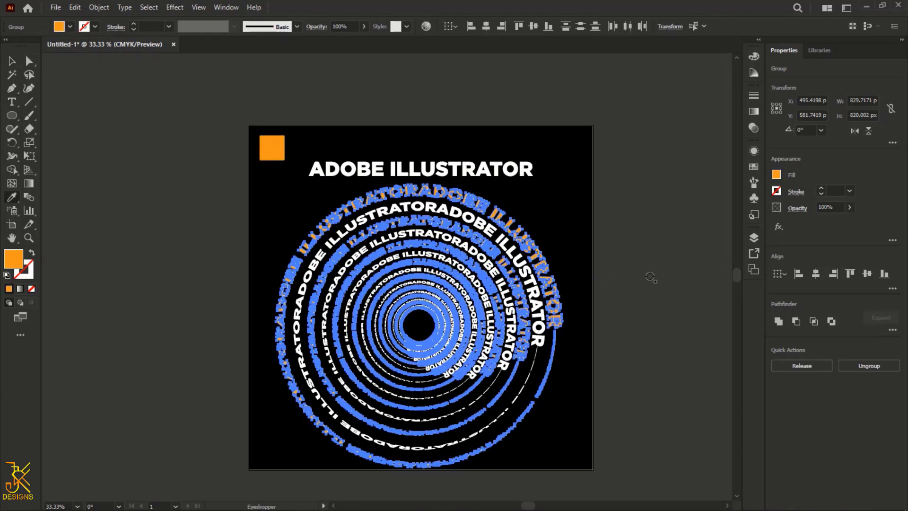
pyautogui.press('v')
pyautogui.click(680, 281)
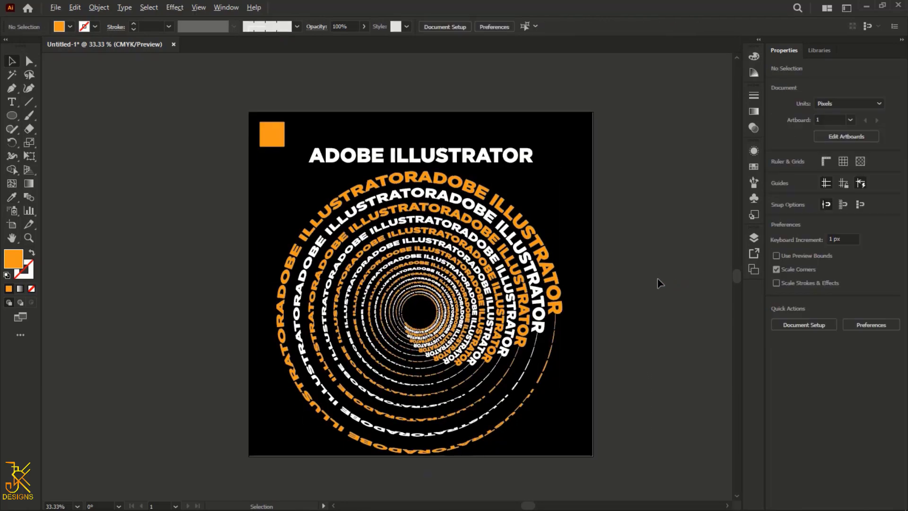
# Select all the text rings without the background, title and orange square, and group them
pyautogui.scroll(1, 660, 283)
pyautogui.scroll(-1, 659, 281)
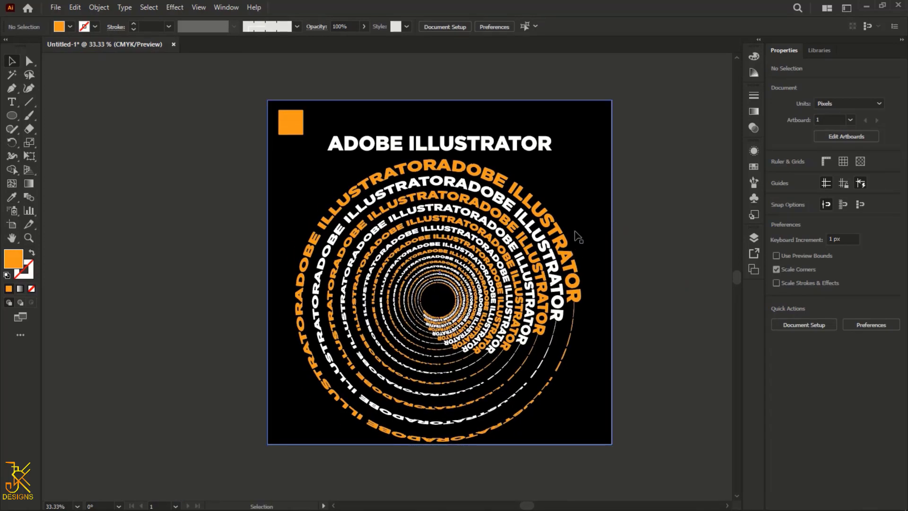
pyautogui.click(589, 251)
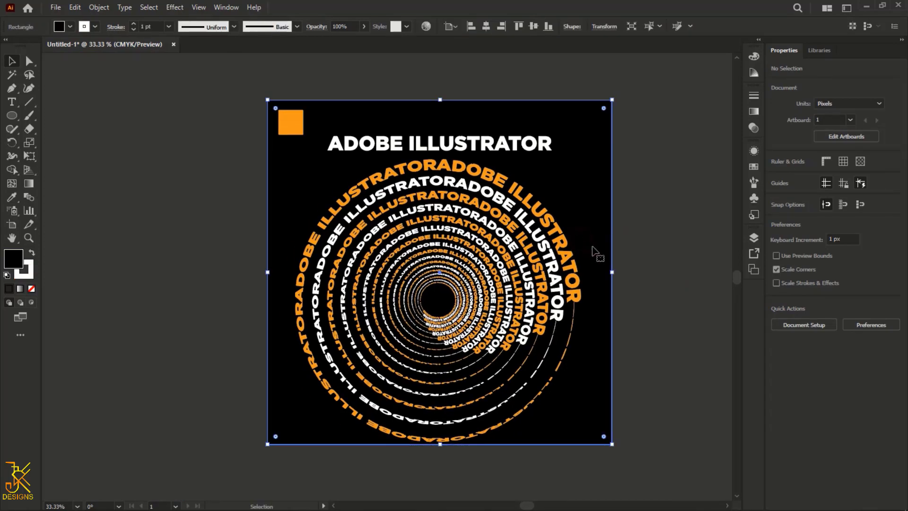
pyautogui.click(705, 301)
pyautogui.hotkey('ctrl', 'a')
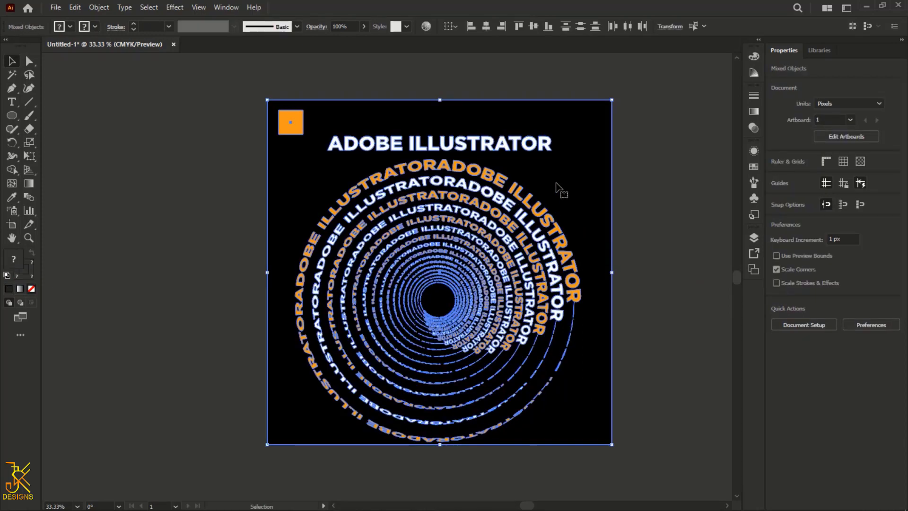
pyautogui.keyDown('shift'); pyautogui.click(586, 152); pyautogui.keyUp('shift')
pyautogui.keyDown('shift'); pyautogui.click(291, 126); pyautogui.keyUp('shift')
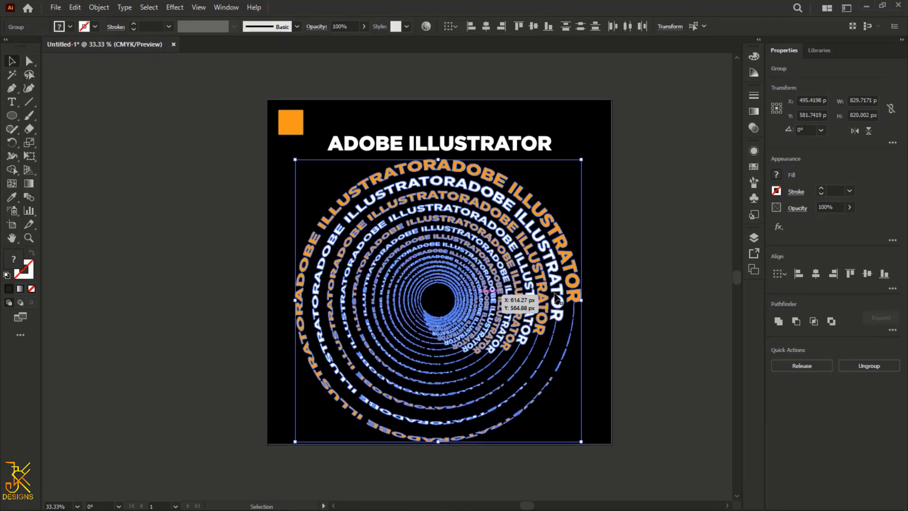
pyautogui.rightClick(488, 250)
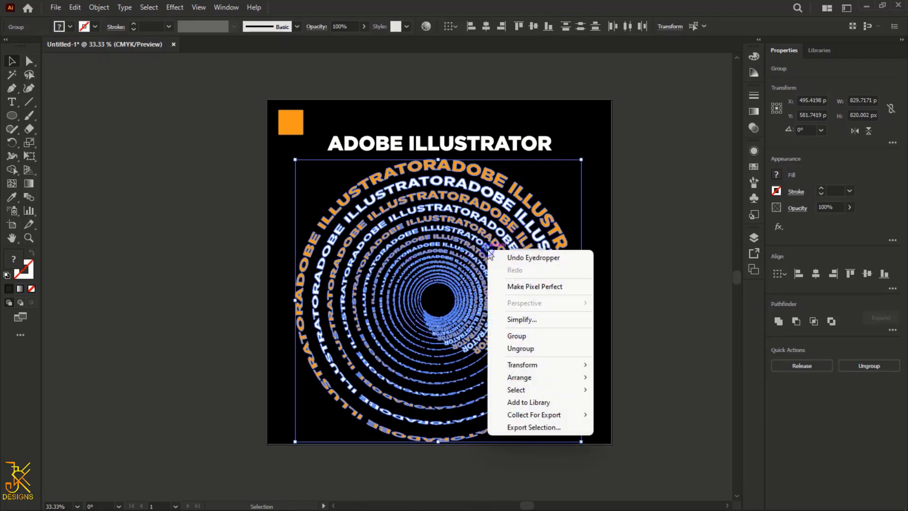
pyautogui.click(516, 336)
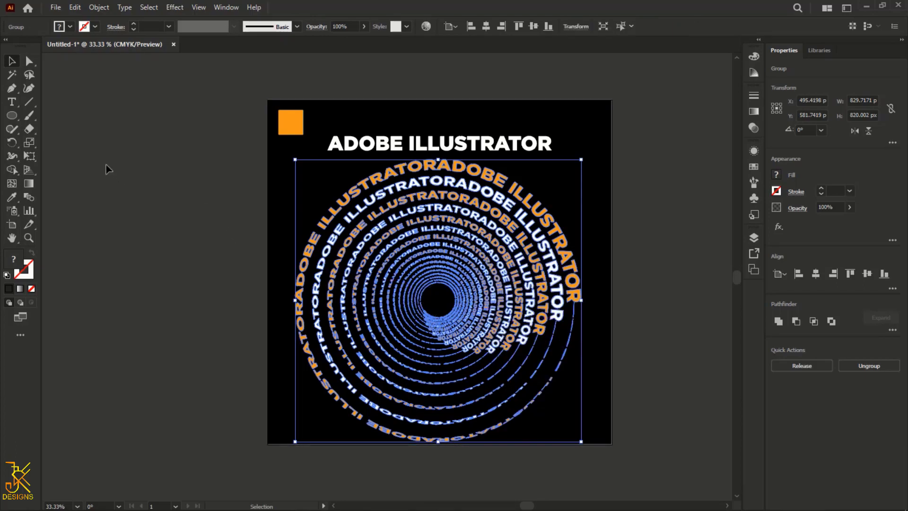
# Free Distort the grouped rings by pulling their upper-left corner inward to about 757 × 801 px overall, and deselect
pyautogui.click(33, 153)
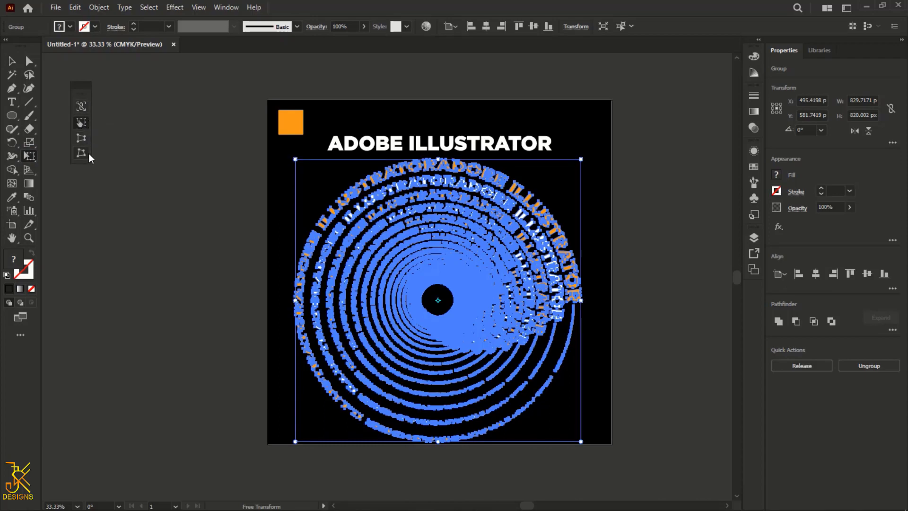
pyautogui.click(87, 152)
pyautogui.moveTo(295, 160); pyautogui.dragTo(352, 182)
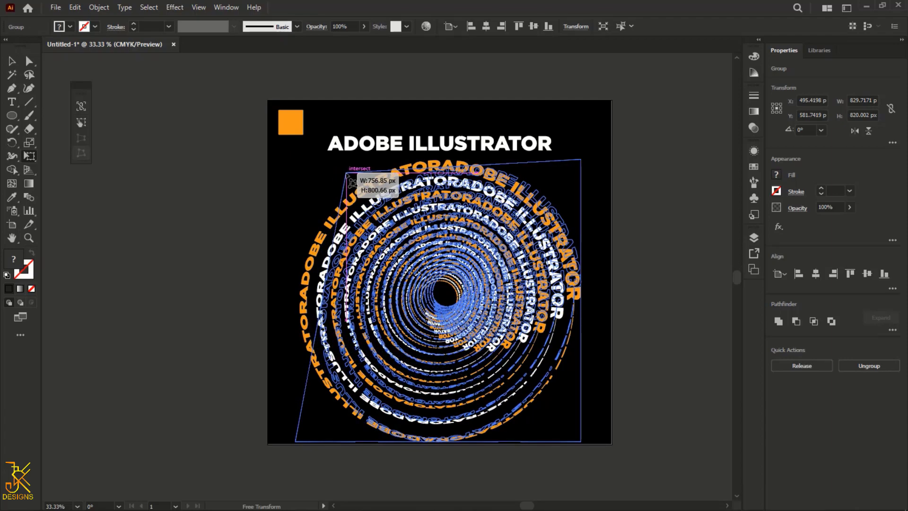
pyautogui.moveTo(352, 182); pyautogui.dragTo(352, 182)
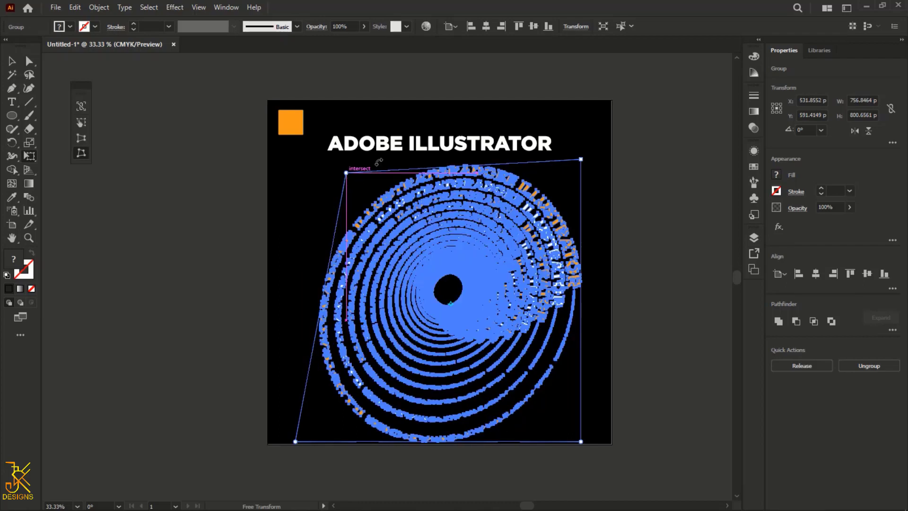
pyautogui.click(11, 61)
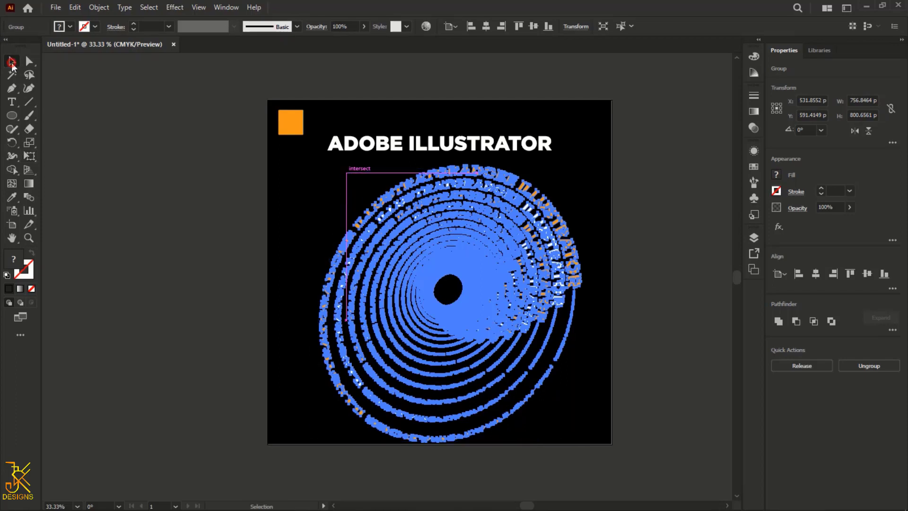
pyautogui.click(653, 221)
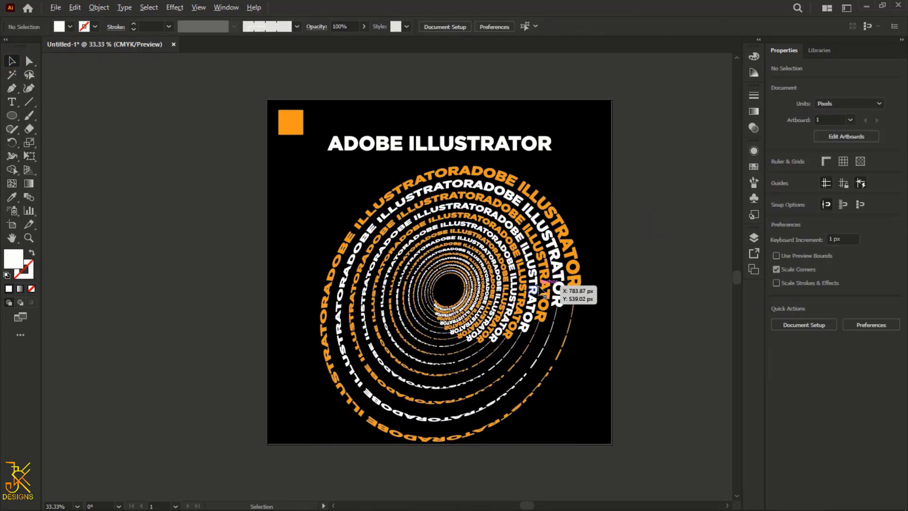
pyautogui.scroll(1, 544, 293)
pyautogui.scroll(-1, 549, 292)
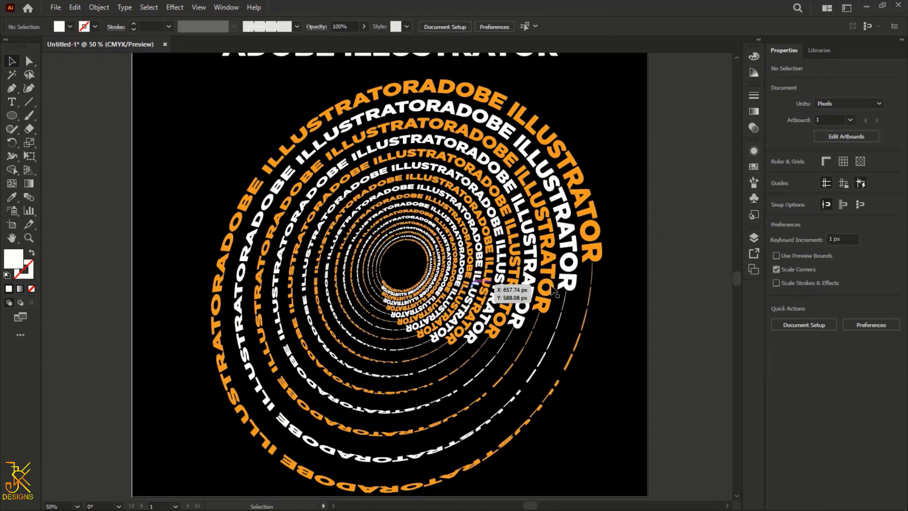
pyautogui.scroll(-1, 637, 349)
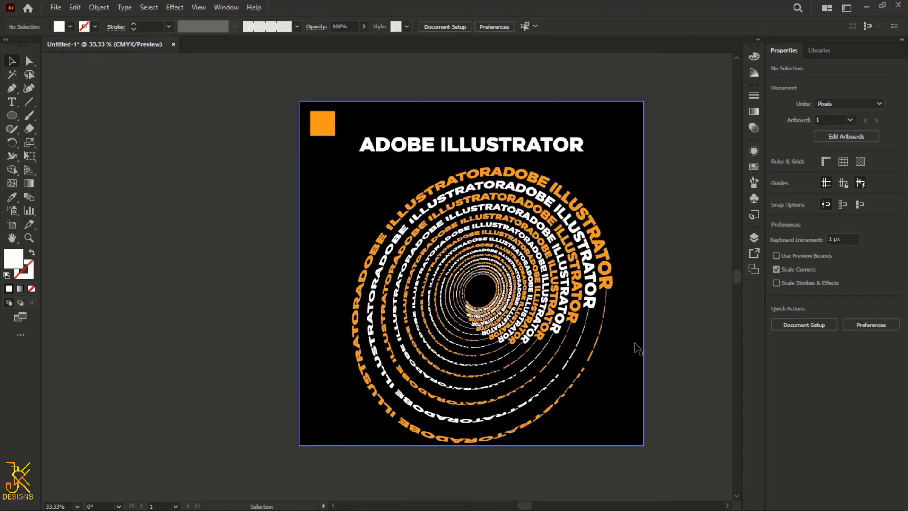